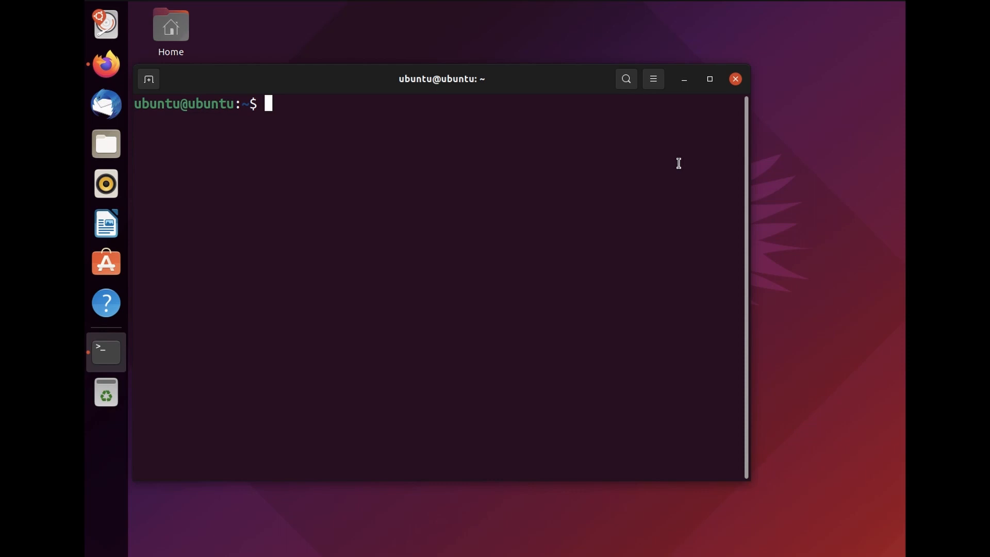
- Bring up Firefox showing the pip documentation's Installation page
{"action": "left_click", "coordinate": [106, 64]}
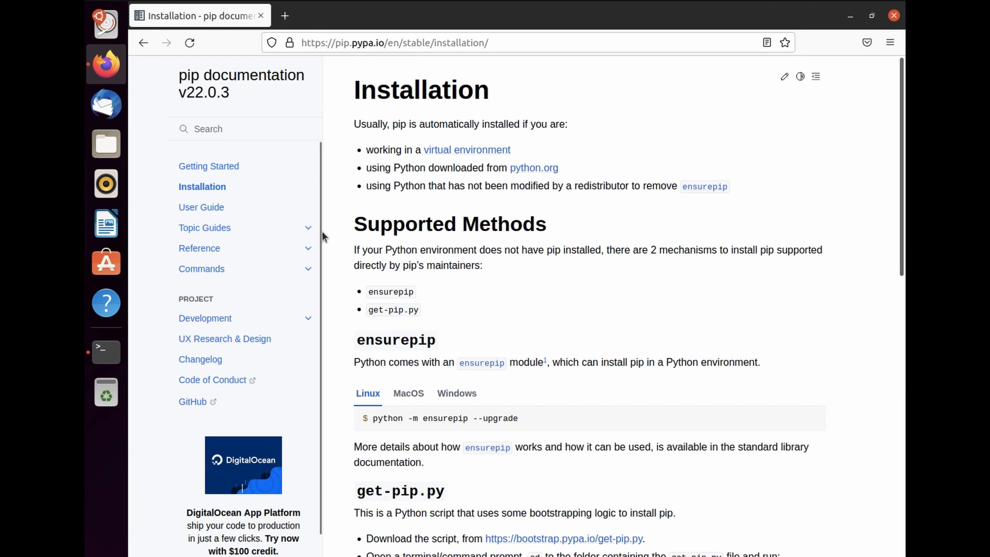
{"action": "scroll", "coordinate": [503, 297], "scroll_direction": "down", "scroll_amount": 2}
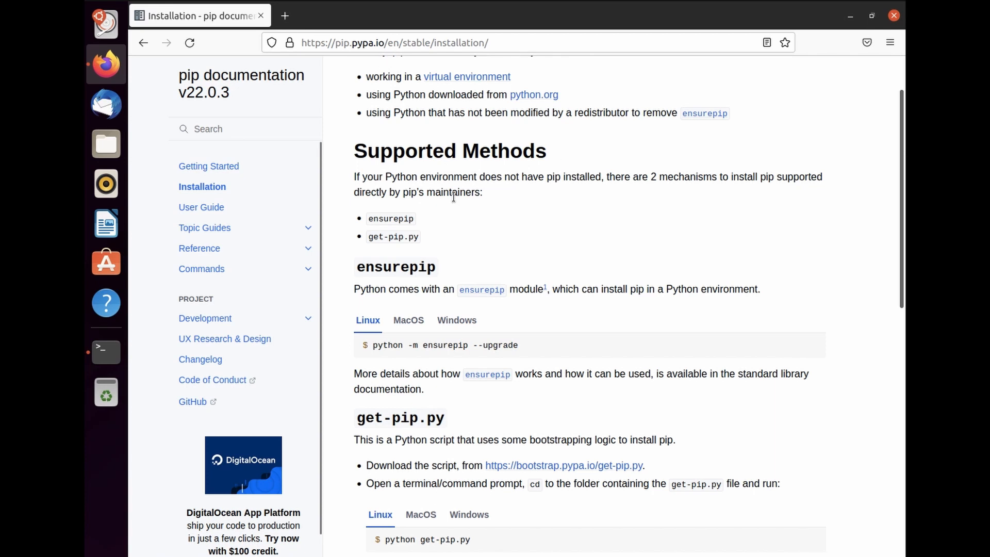
{"action": "scroll", "coordinate": [454, 198], "scroll_direction": "down", "scroll_amount": 2}
{"action": "scroll", "coordinate": [453, 198], "scroll_direction": "down", "scroll_amount": 2}
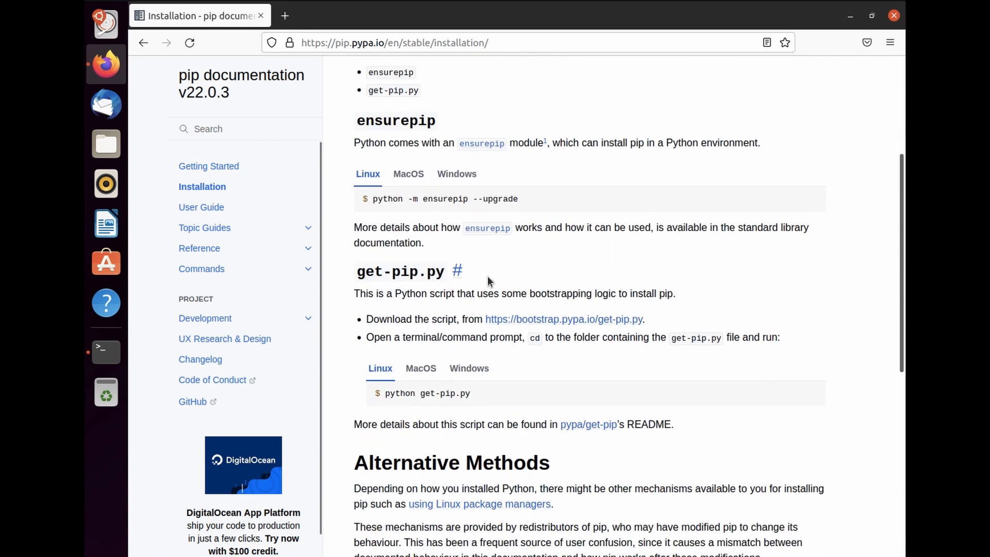
- Copy the bootstrap.pypa.io get-pip.py link text to the clipboard
{"action": "left_click_drag", "start_coordinate": [645, 319], "coordinate": [484, 320]}
{"action": "key", "text": "ctrl+c"}
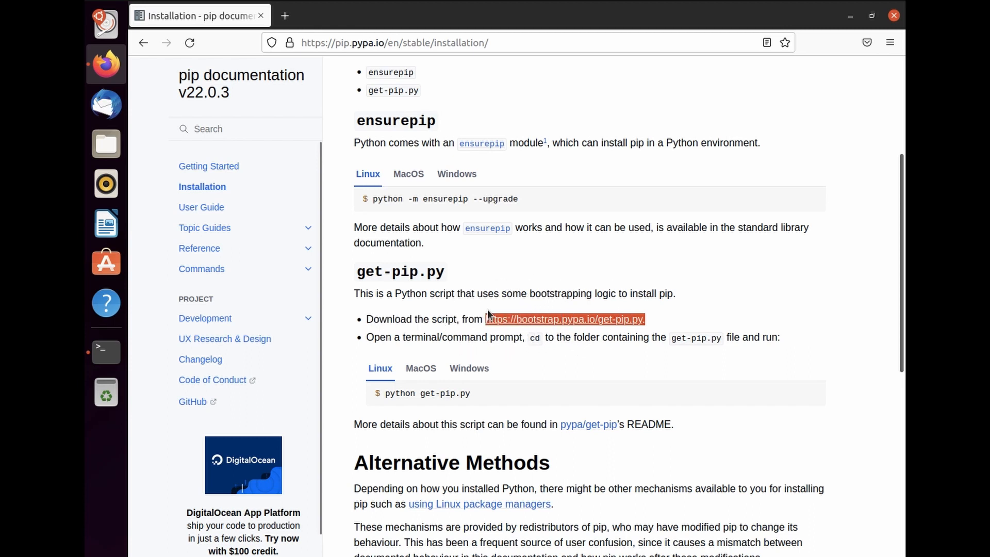
{"action": "right_click", "coordinate": [514, 317]}
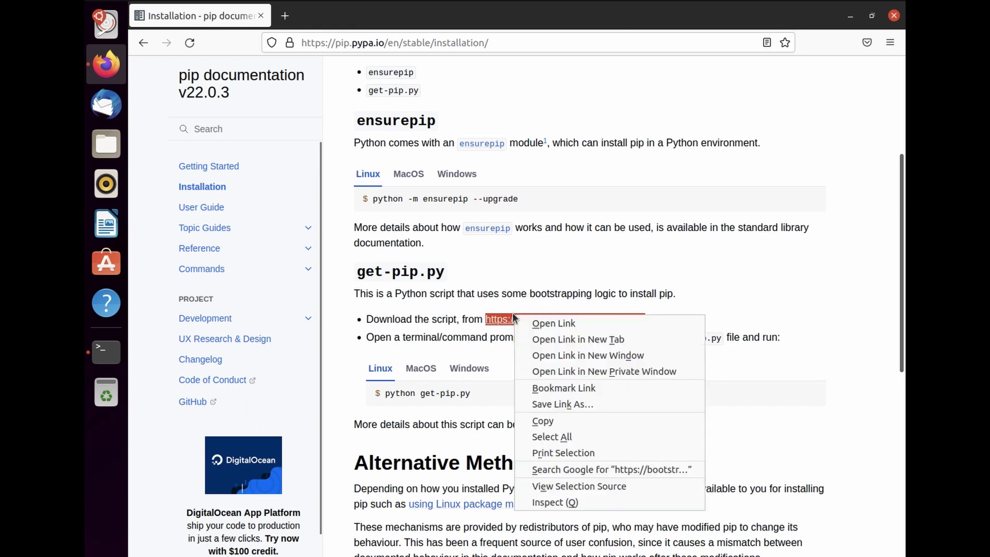
{"action": "left_click", "coordinate": [542, 421]}
- Start a new GNOME Terminal window from the dock
{"action": "right_click", "coordinate": [106, 350]}
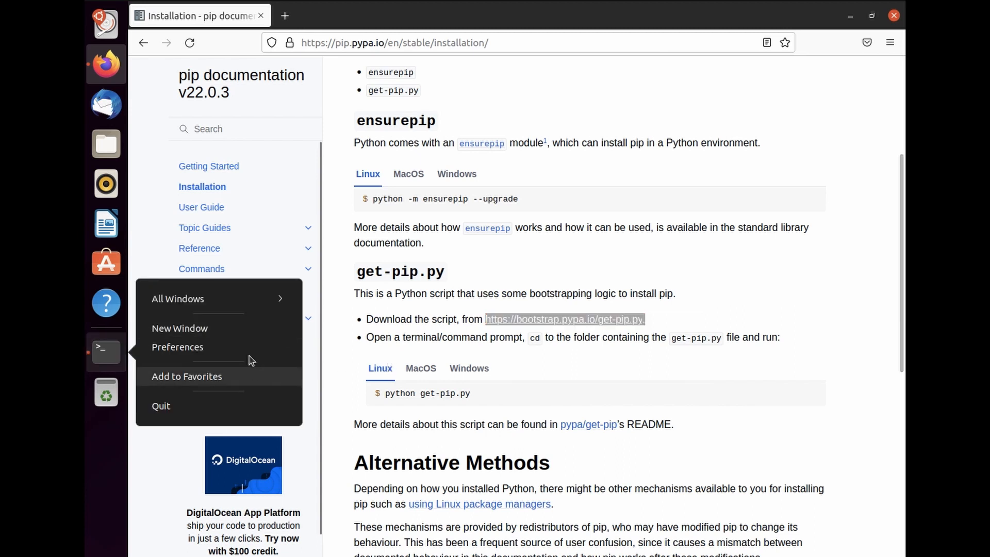
{"action": "left_click", "coordinate": [105, 352]}
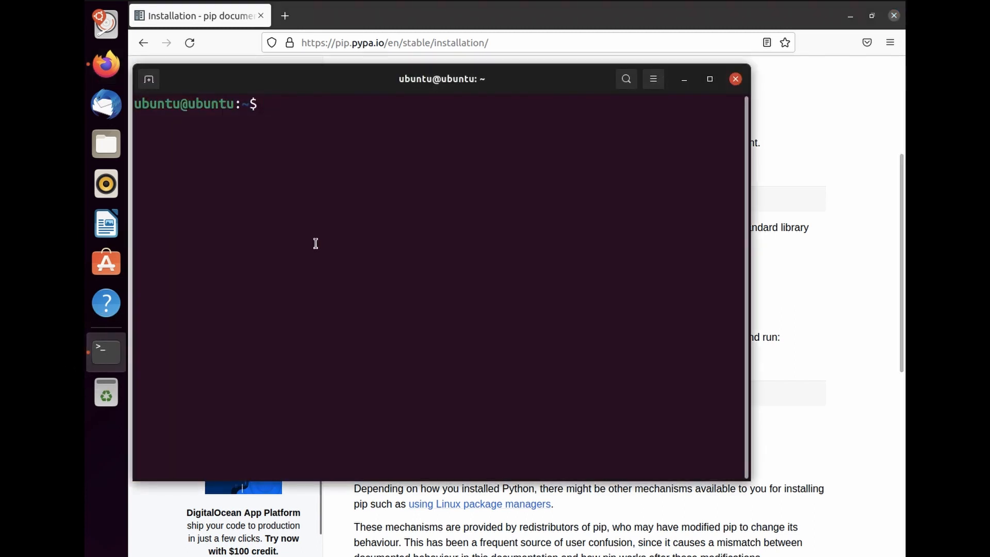
{"action": "type", "text": "wget"}
- Download get-pip.py with wget (fixing the trailing dot) and list the home folder
{"action": "right_click", "coordinate": [328, 201]}
{"action": "left_click", "coordinate": [343, 232]}
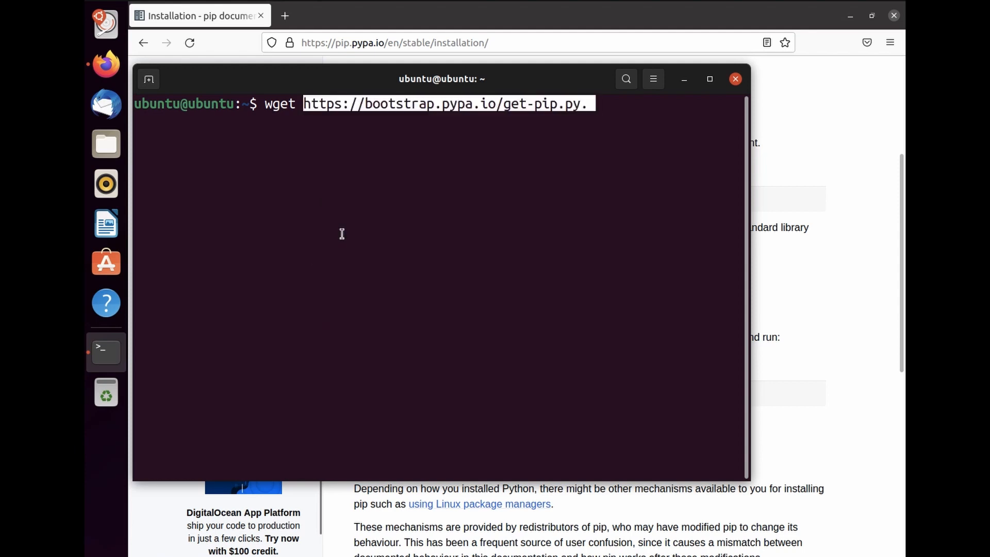
{"action": "key", "text": "Return"}
{"action": "key", "text": "Up"}
{"action": "key", "text": "BackSpace"}
{"action": "key", "text": "Return"}
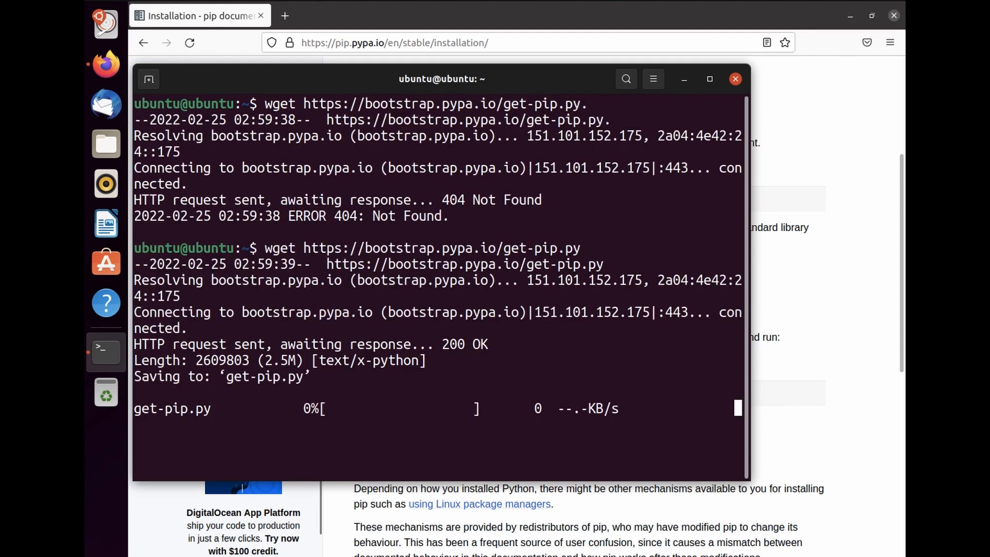
{"action": "type", "text": "ls"}
{"action": "key", "text": "Return"}
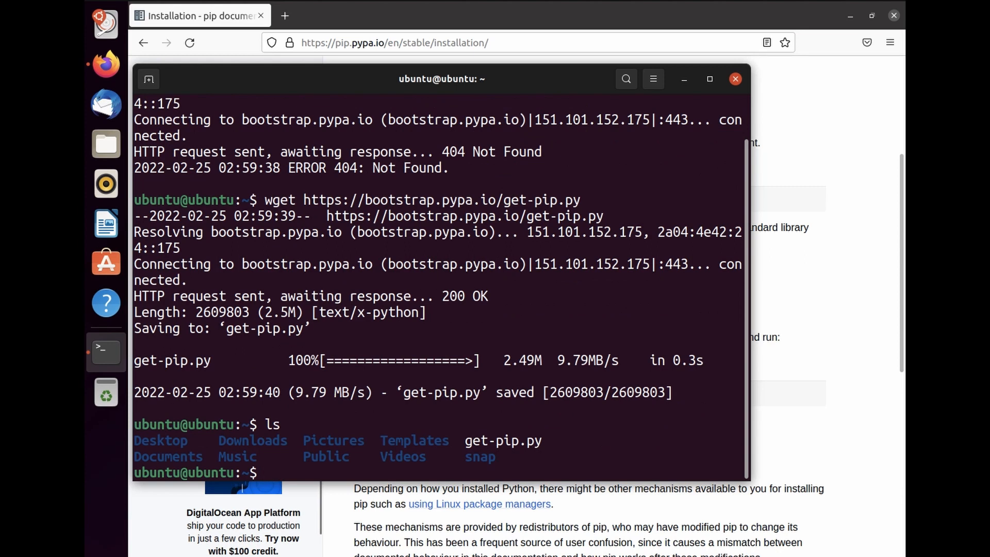
{"action": "type", "text": "python3"}
{"action": "type", "text": " get-pip.py"}
- Run python3 get-pip.py, then install python3-distutils, rerunning via sudo !! after the permission error
{"action": "key", "text": "Return"}
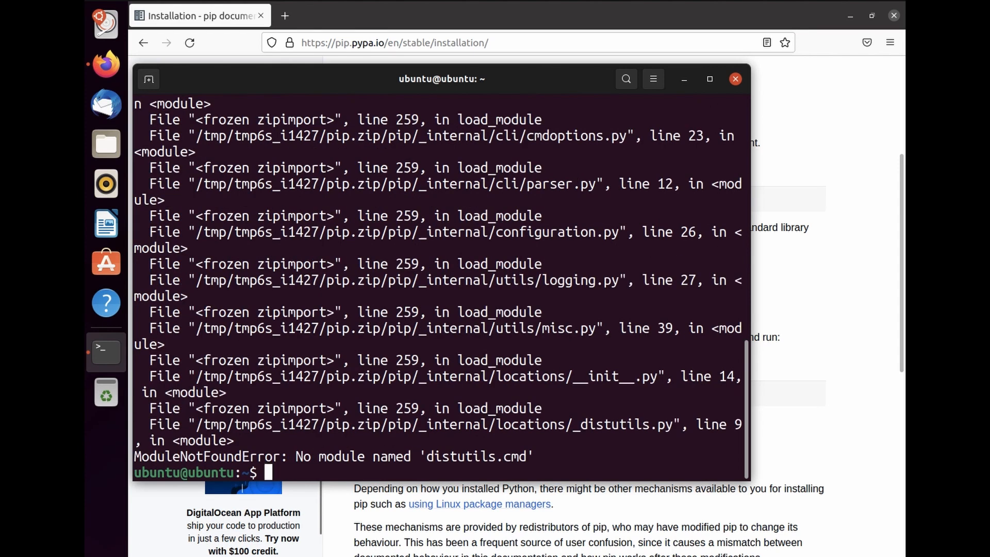
{"action": "type", "text": "apt inst"}
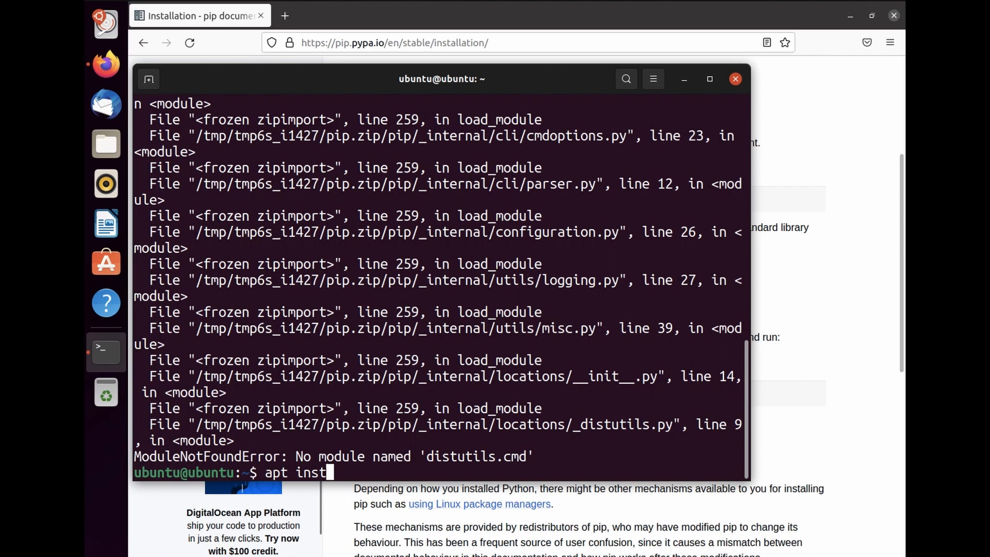
{"action": "type", "text": "all python"}
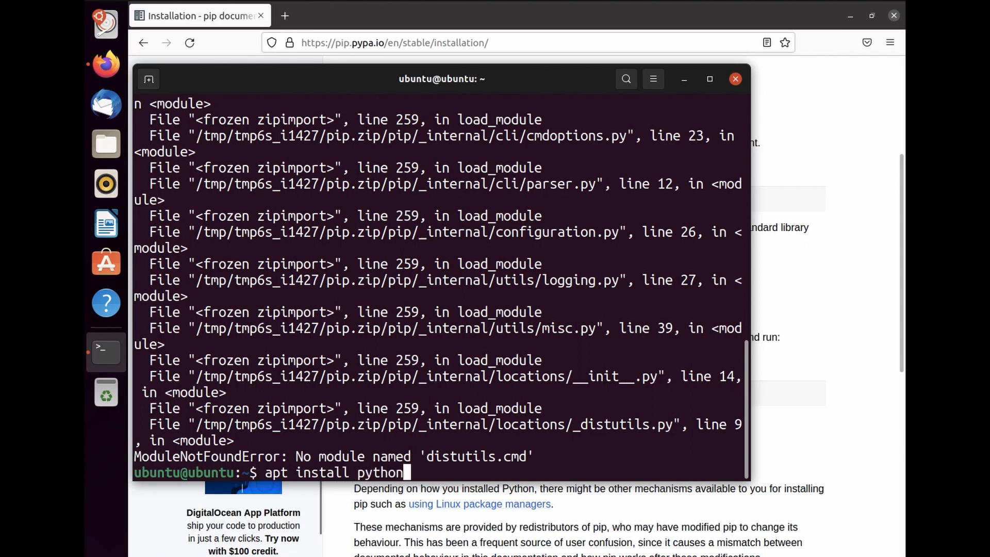
{"action": "type", "text": "3-dist"}
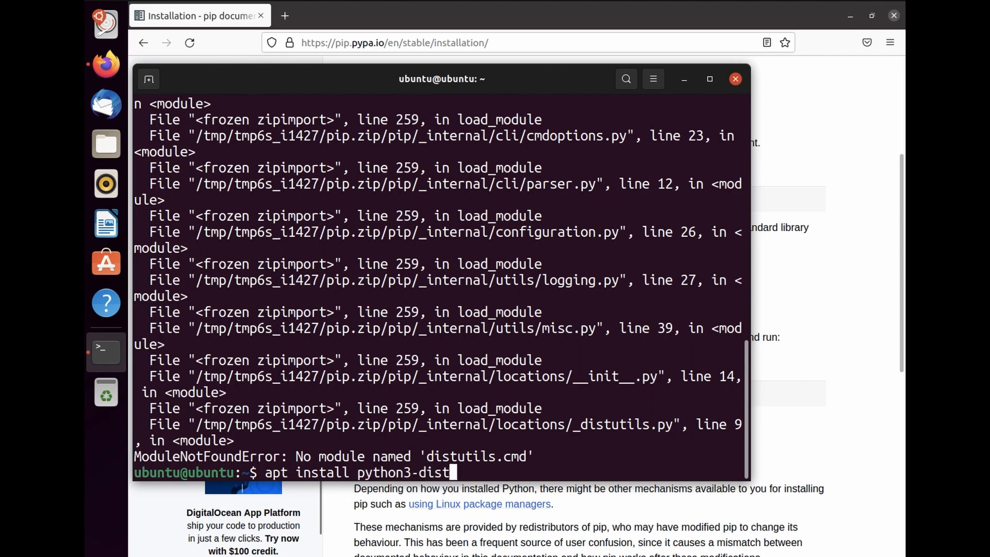
{"action": "type", "text": "utils"}
{"action": "key", "text": "Return"}
{"action": "type", "text": "sudo "}
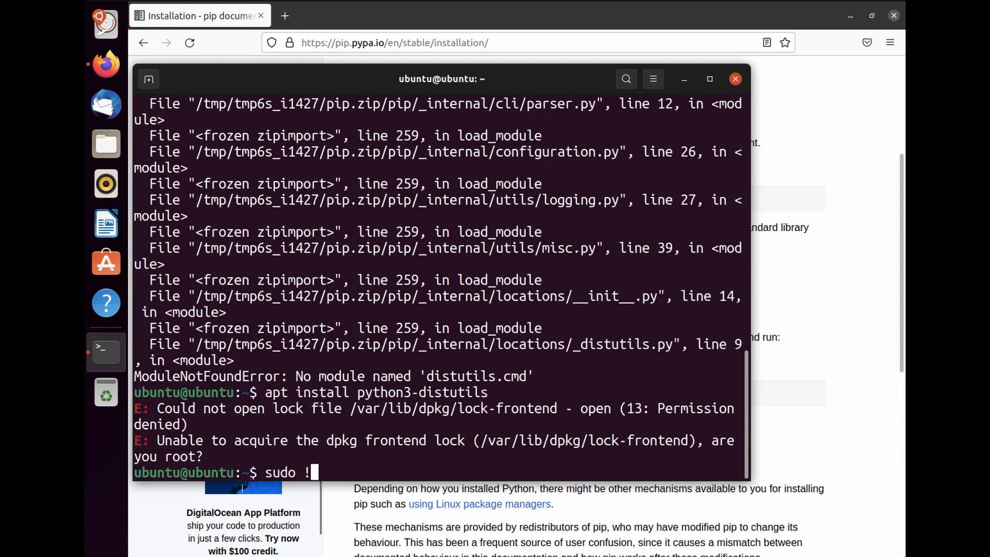
{"action": "type", "text": "!!"}
{"action": "key", "text": "Return"}
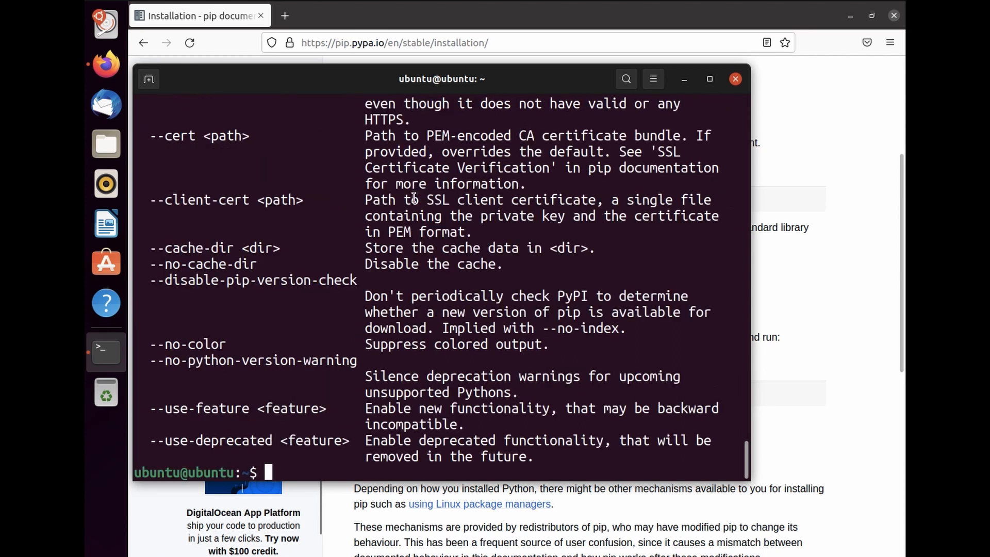
{"action": "type", "text": "pip --"}
{"action": "type", "text": "version"}
- Check pip --version and clear the terminal screen
{"action": "key", "text": "Return"}
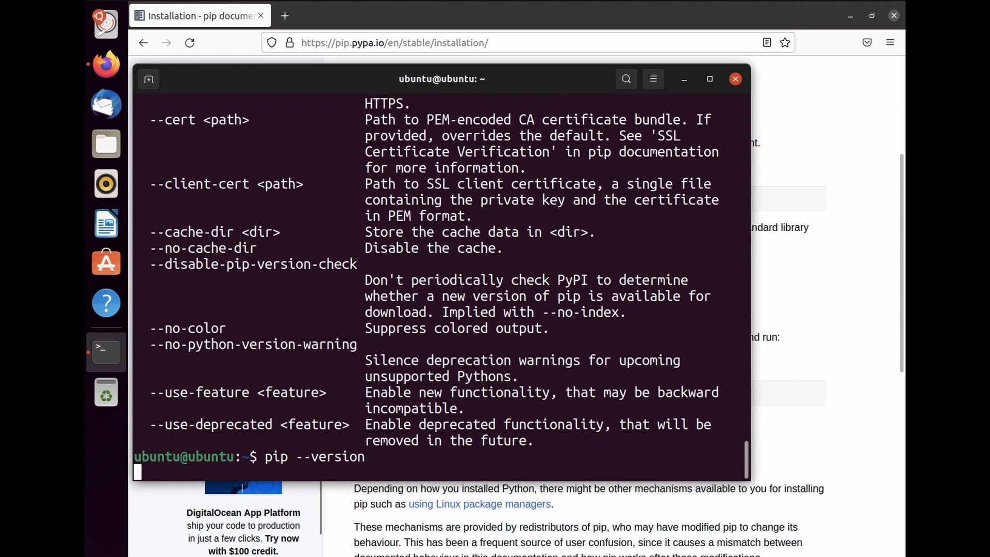
{"action": "type", "text": "clear"}
{"action": "key", "text": "Return"}
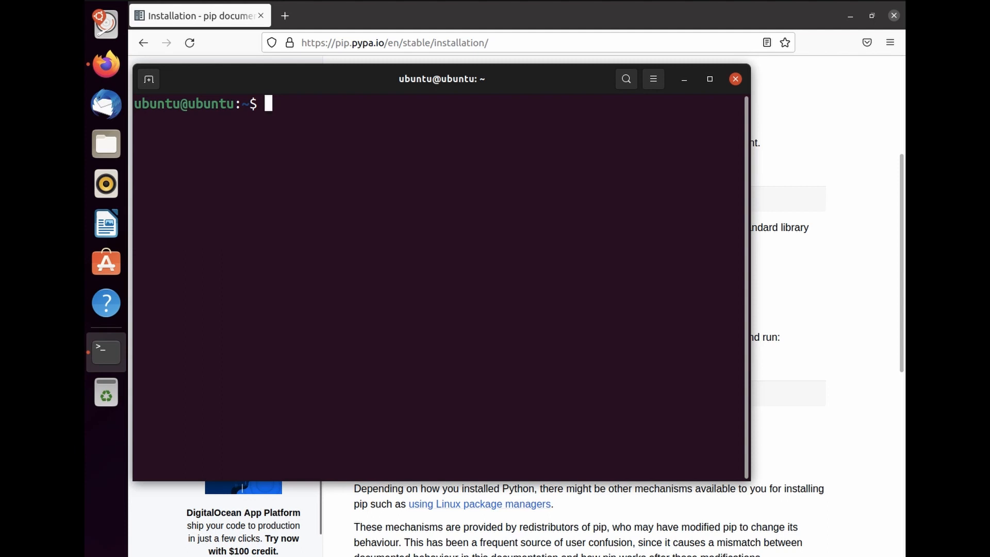
{"action": "type", "text": "pip inst"}
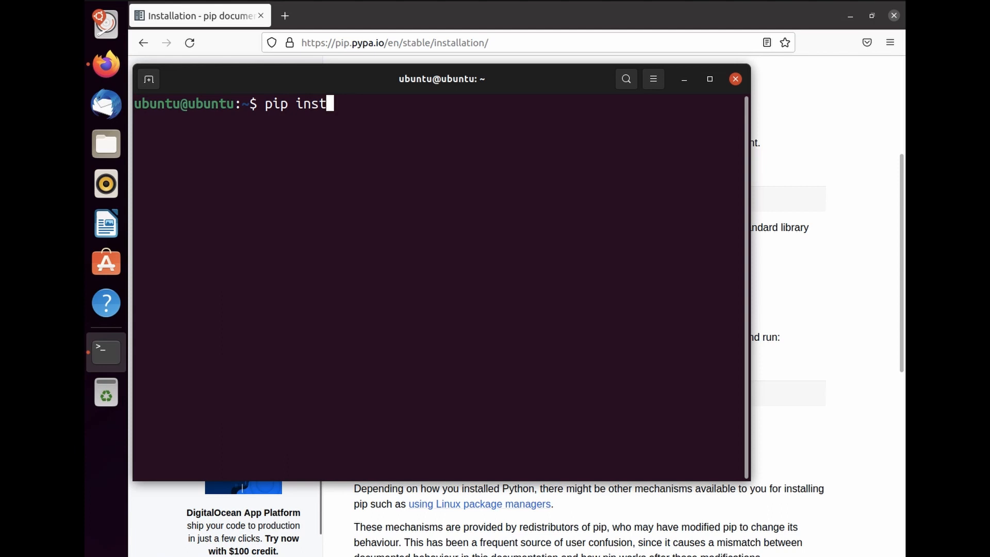
{"action": "type", "text": "all virtualen"}
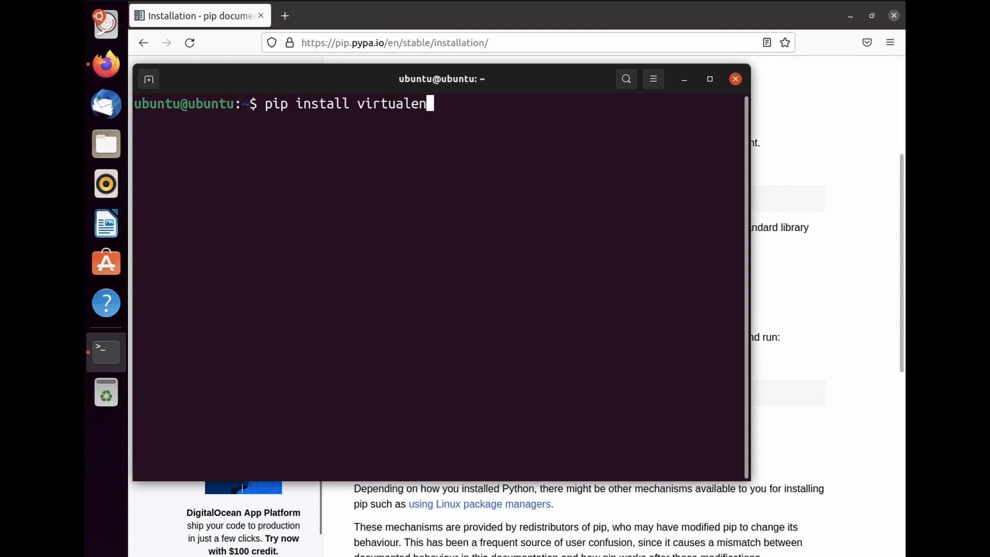
{"action": "type", "text": "v"}
- Run pip install virtualenv for the user, then clear the screen
{"action": "key", "text": "Return"}
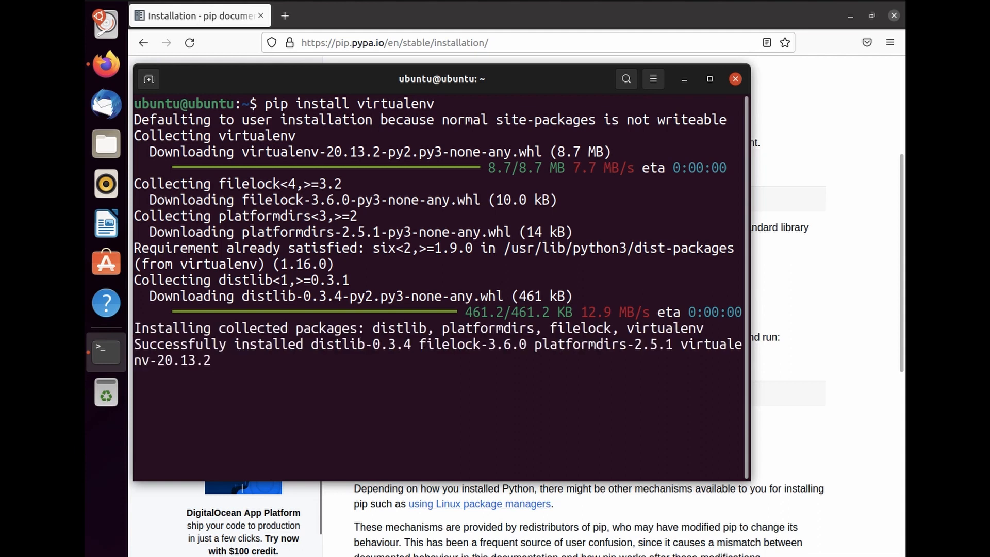
{"action": "type", "text": "clear"}
{"action": "key", "text": "Return"}
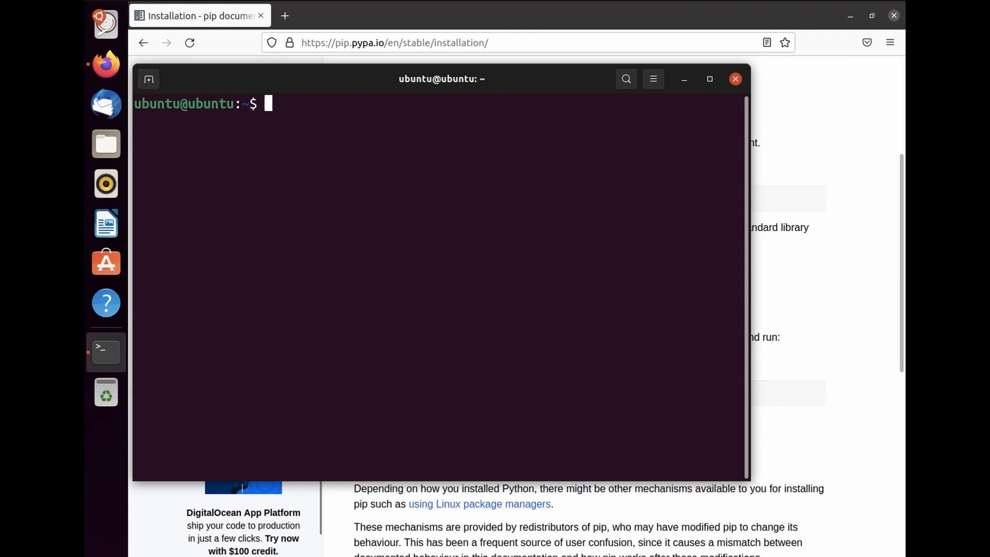
{"action": "type", "text": "virtua"}
{"action": "type", "text": "lenv -p "}
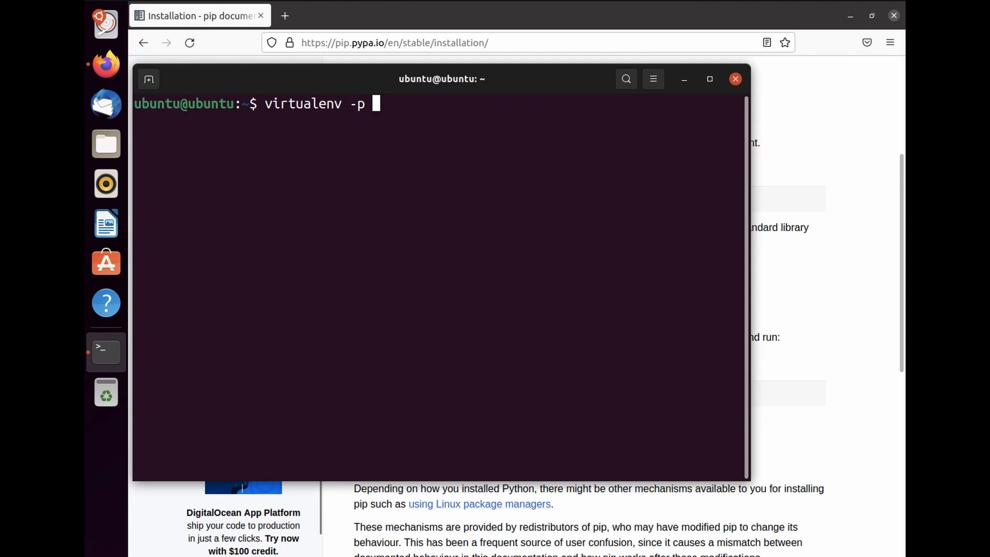
{"action": "type", "text": "pythin"}
- Create the env_sample_1 environment with virtualenv -p python3
{"action": "key", "text": "BackSpace"}
{"action": "key", "text": "BackSpace"}
{"action": "type", "text": "on3"}
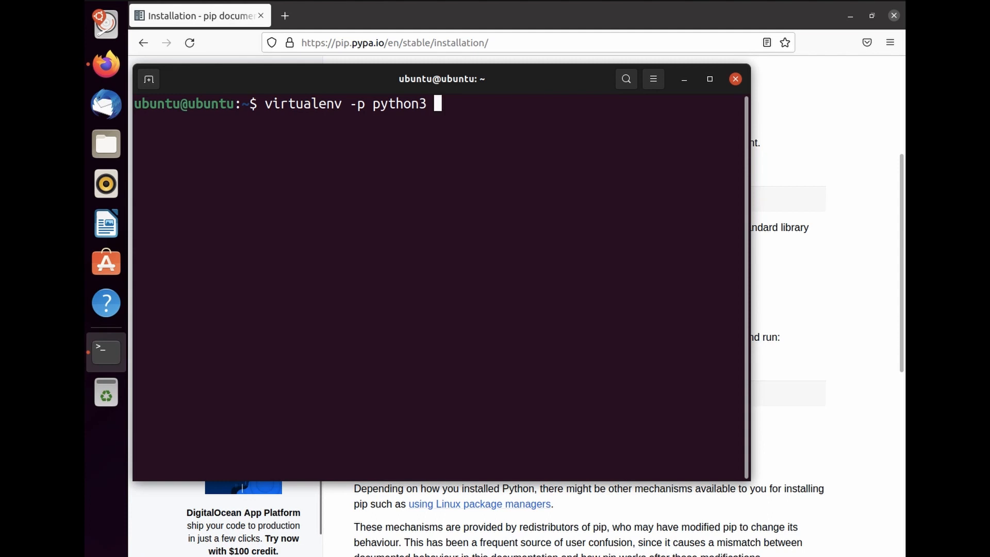
{"action": "type", "text": "env_"}
{"action": "type", "text": "sample"}
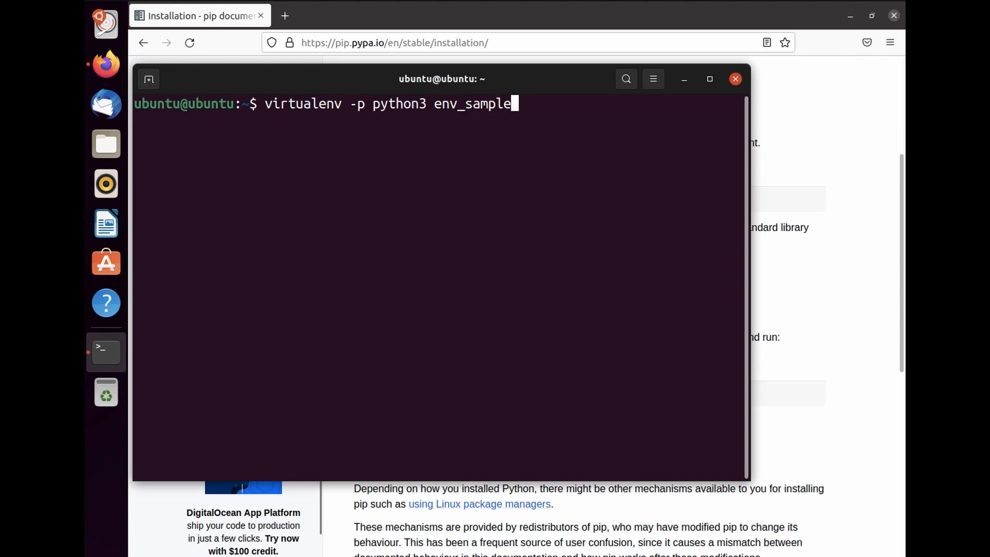
{"action": "type", "text": "_1"}
{"action": "key", "text": "Return"}
{"action": "type", "text": "ls "}
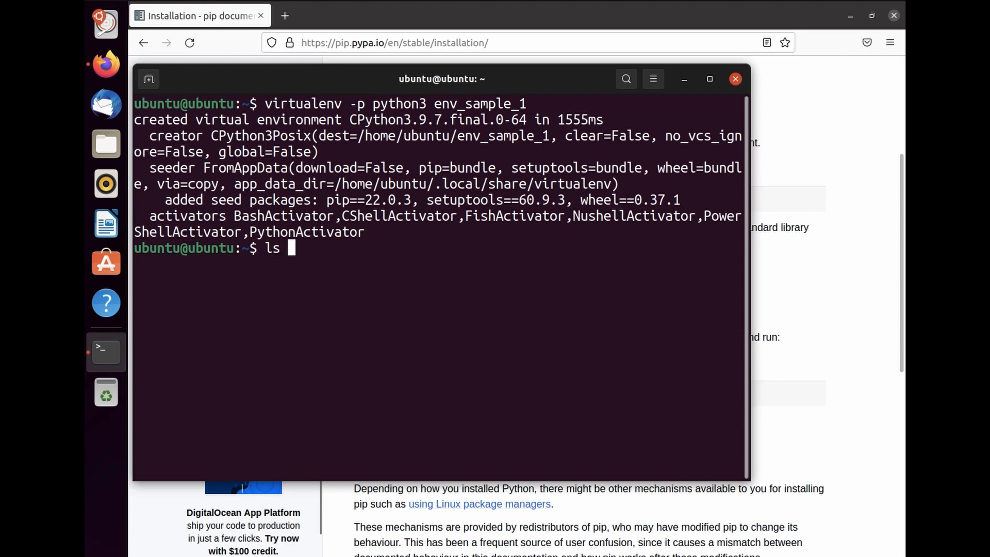
{"action": "type", "text": "-ol"}
- List the home directory with ls -ltr and point out the new env_sample_1 folder
{"action": "key", "text": "BackSpace"}
{"action": "key", "text": "BackSpace"}
{"action": "type", "text": "ltr"}
{"action": "key", "text": "Return"}
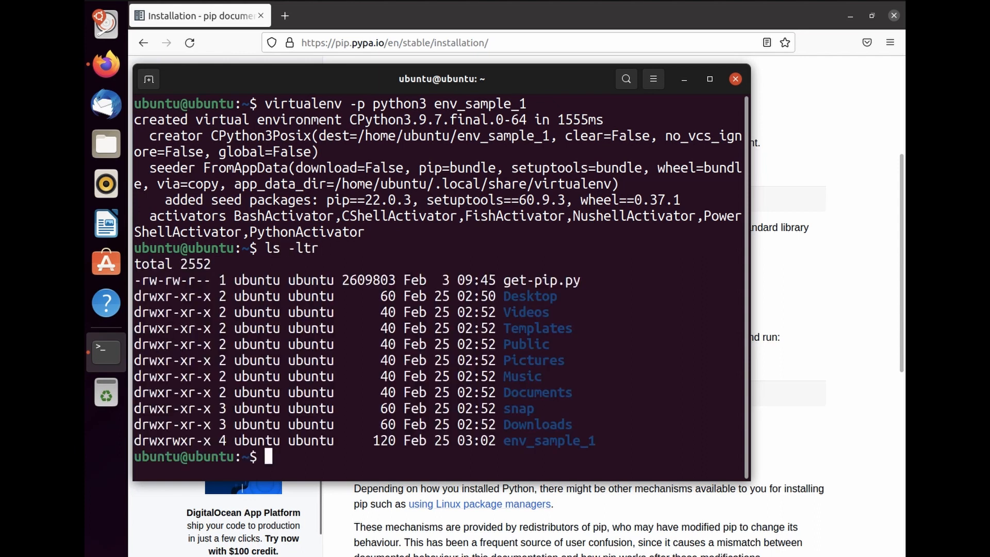
{"action": "double_click", "coordinate": [542, 440]}
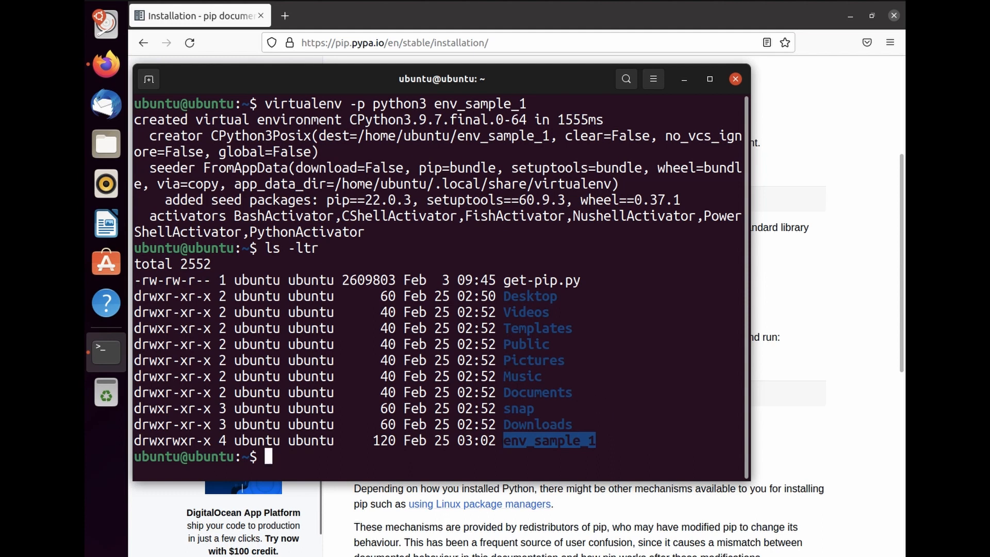
- Recall the virtualenv command to create env_sample_2, then list home to check both folders
{"action": "key", "text": "Up"}
{"action": "key", "text": "Up"}
{"action": "key", "text": "BackSpace"}
{"action": "type", "text": "2"}
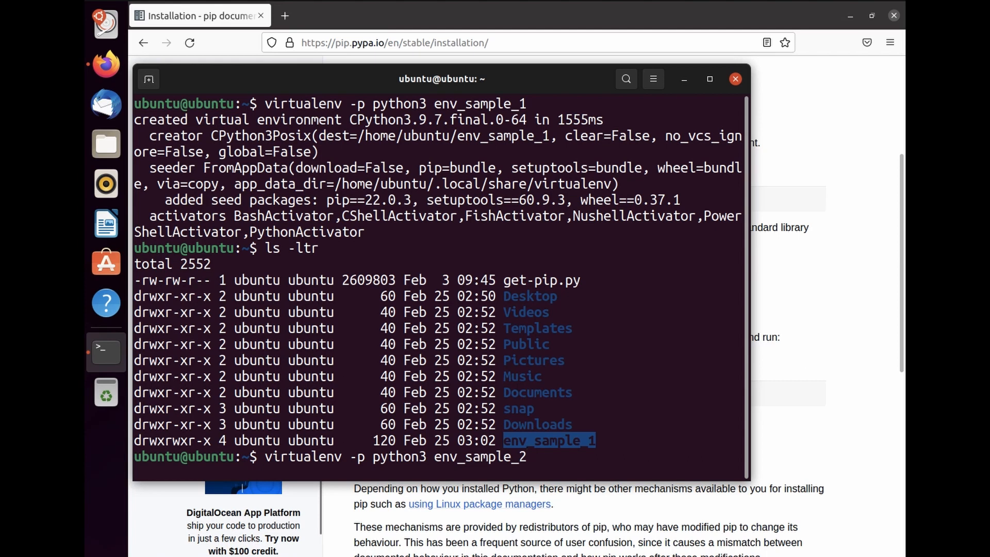
{"action": "key", "text": "Return"}
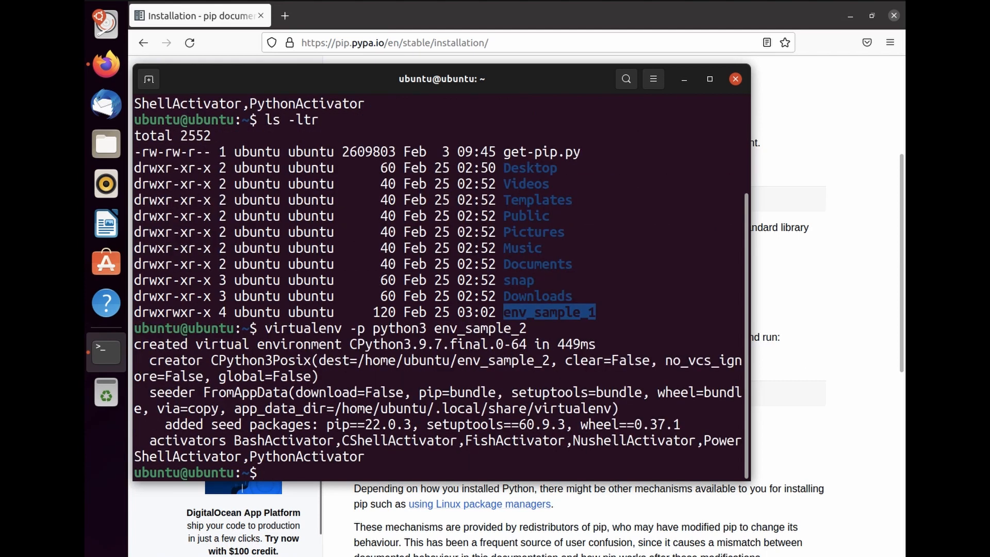
{"action": "type", "text": "ls -ltr"}
{"action": "key", "text": "Return"}
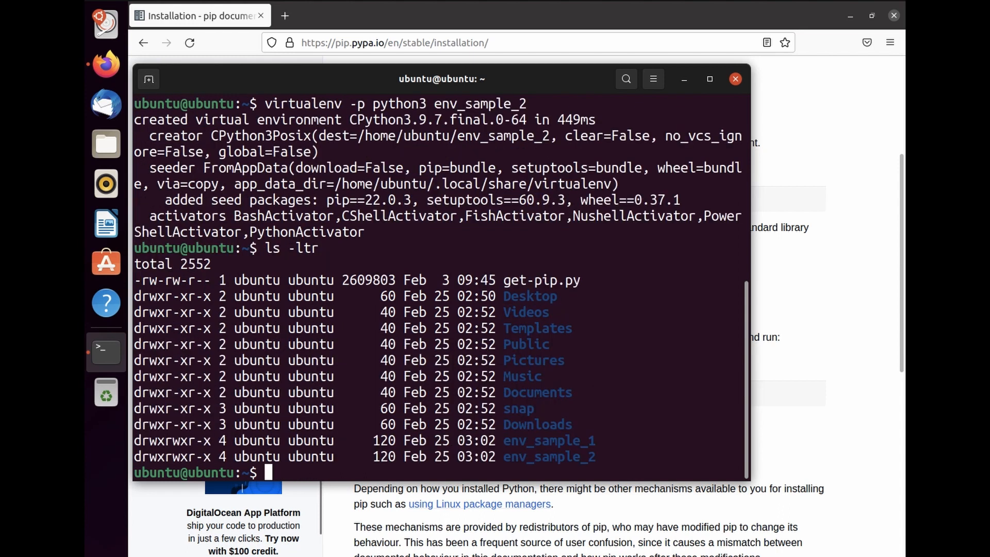
{"action": "type", "text": "clear"}
- Clear the screen, activate env_sample_1 and list the home directory
{"action": "key", "text": "Return"}
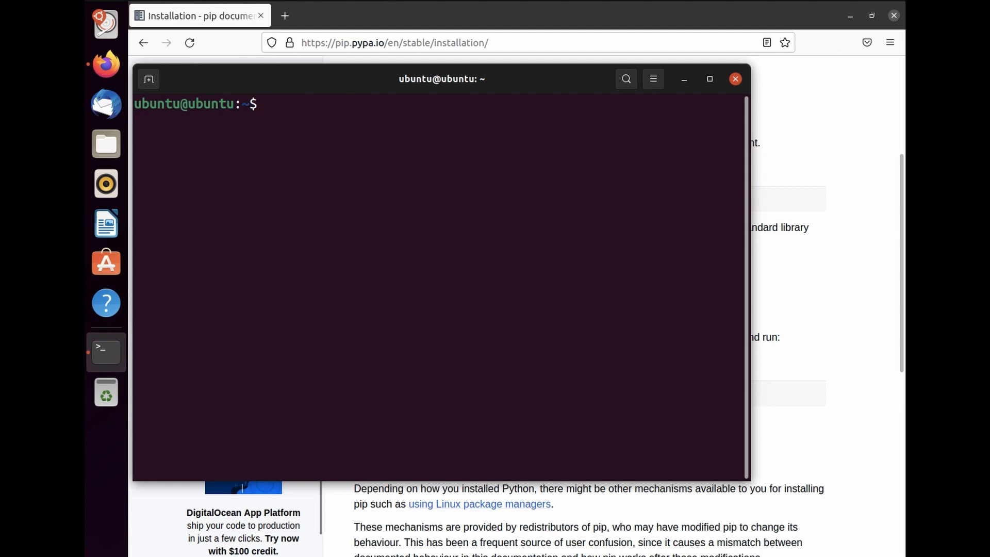
{"action": "type", "text": "source "}
{"action": "type", "text": "env_sample_1"}
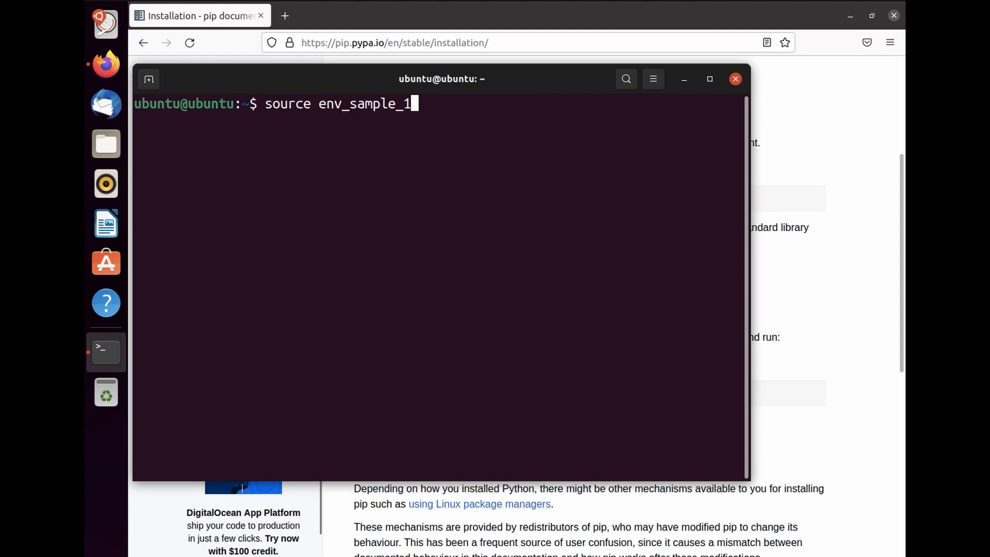
{"action": "type", "text": "/bin/activate"}
{"action": "key", "text": "Return"}
{"action": "type", "text": "ls"}
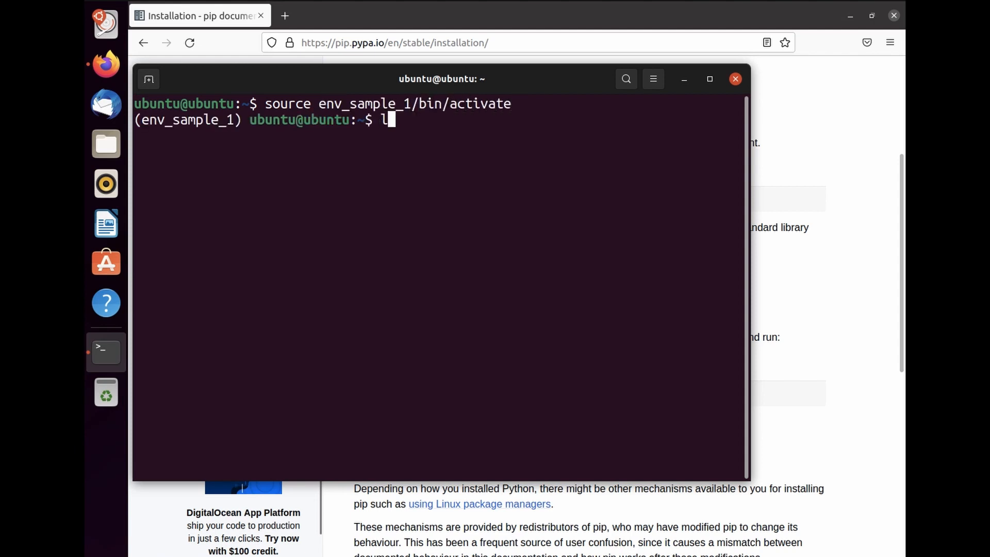
{"action": "key", "text": "Return"}
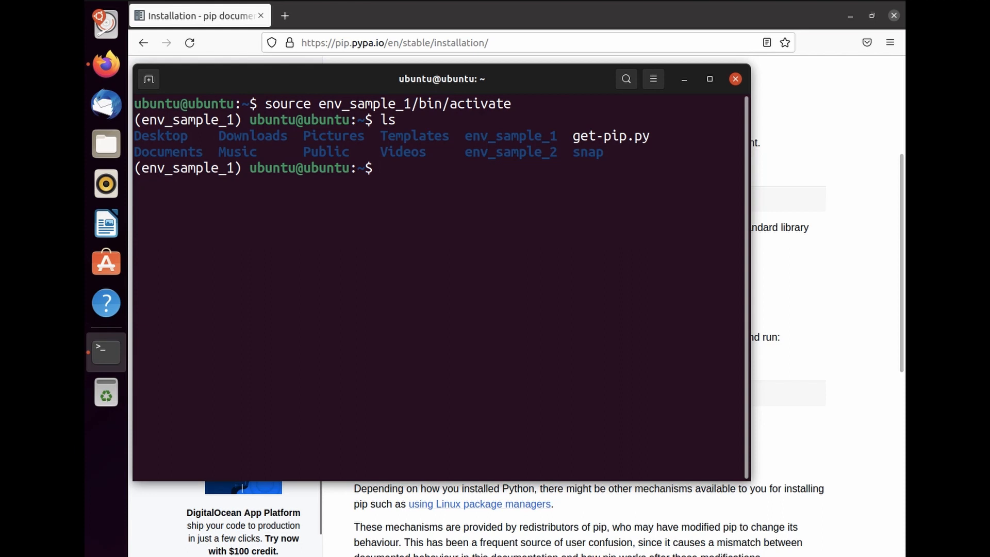
{"action": "type", "text": "pip instal"}
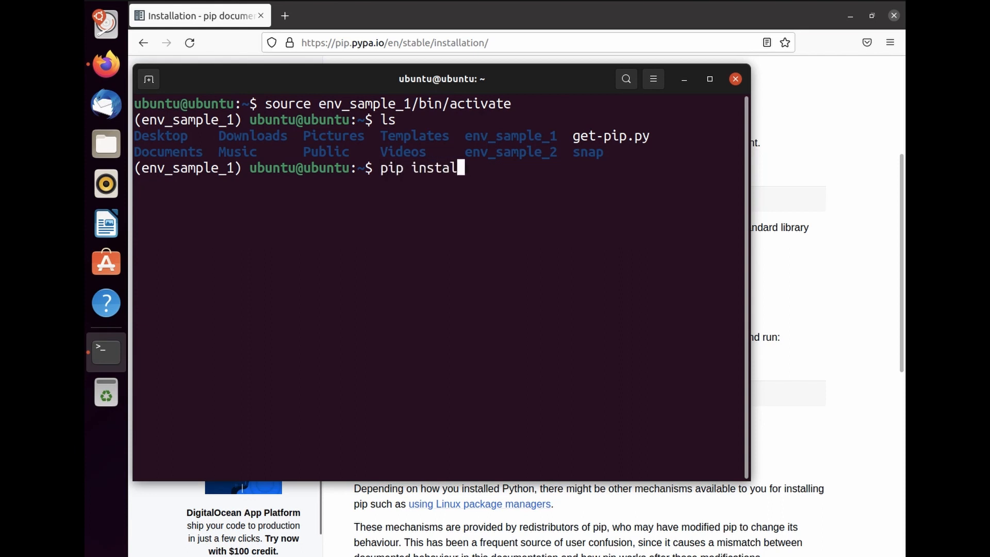
{"action": "type", "text": "l D"}
{"action": "type", "text": "jango=3"}
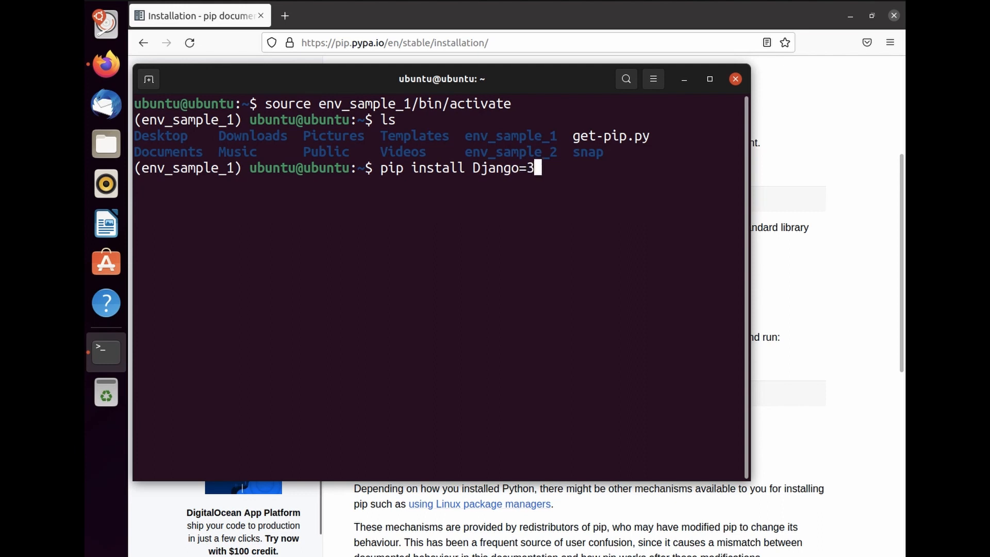
{"action": "type", "text": ".0.0"}
- Install Django 3.0.0, correcting the specifier to Django==3.0.0 after the first failure
{"action": "key", "text": "Return"}
{"action": "key", "text": "Up"}
{"action": "key", "text": "Left"}
{"action": "key", "text": "Left"}
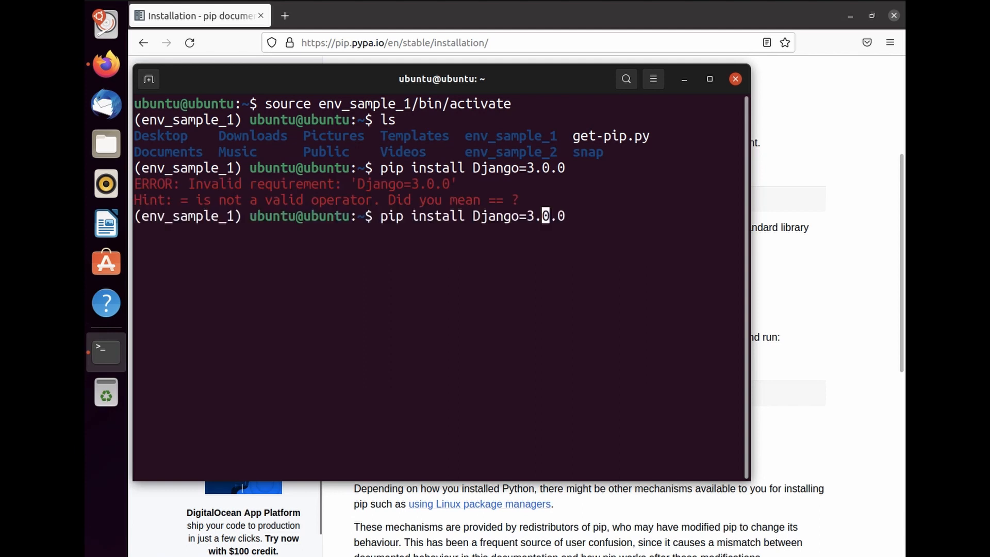
{"action": "key", "text": "Left"}
{"action": "key", "text": "Left"}
{"action": "key", "text": "Left"}
{"action": "type", "text": "="}
{"action": "key", "text": "Return"}
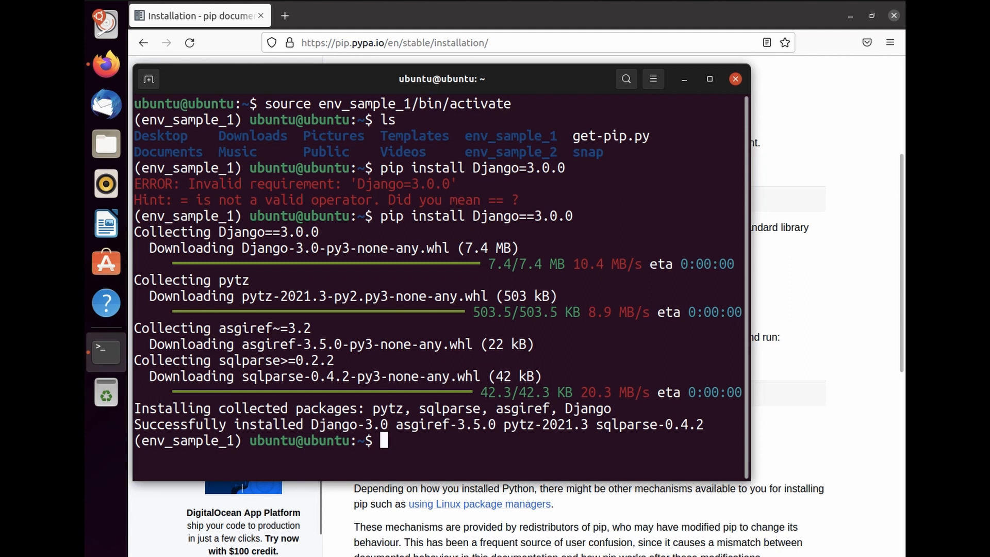
{"action": "type", "text": "ls"}
- Activate env_sample_2 by editing the recalled env_sample_1 activate command
{"action": "key", "text": "Up"}
{"action": "key", "text": "Up"}
{"action": "key", "text": "Up"}
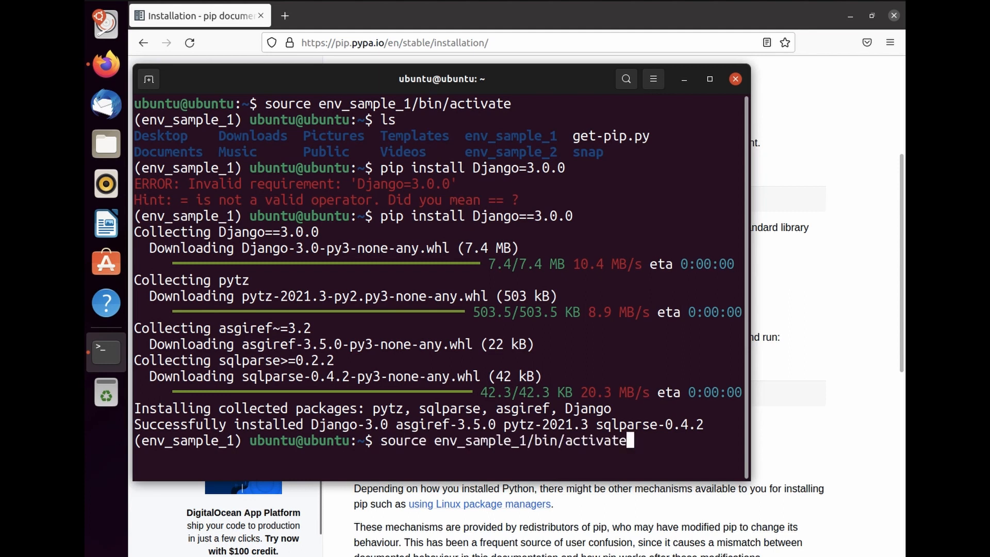
{"action": "key", "text": "ctrl+Left"}
{"action": "key", "text": "ctrl+Left"}
{"action": "key", "text": "Left"}
{"action": "key", "text": "BackSpace"}
{"action": "type", "text": "2"}
{"action": "key", "text": "Return"}
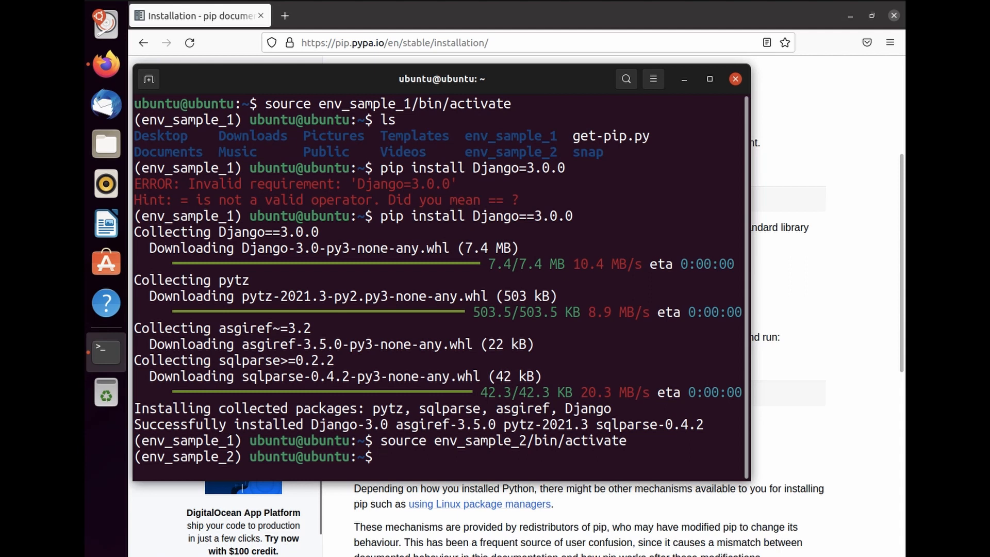
- Install Django 3.2.0 into env_sample_2, correcting the specifier to Django==3.2.0
{"action": "key", "text": "Up"}
{"action": "key", "text": "Up"}
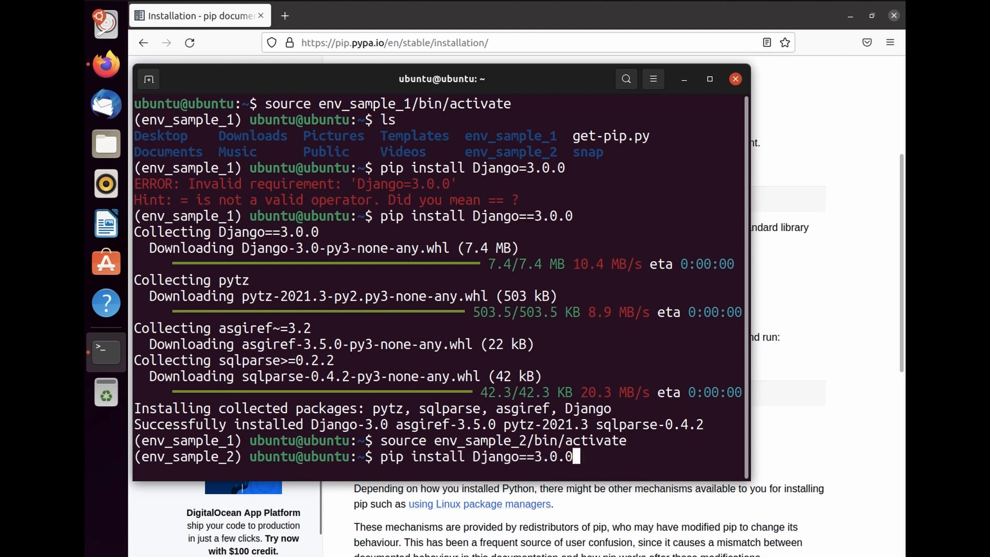
{"action": "key", "text": "Up"}
{"action": "key", "text": "Left"}
{"action": "key", "text": "Left"}
{"action": "key", "text": "BackSpace"}
{"action": "type", "text": "2"}
{"action": "key", "text": "Return"}
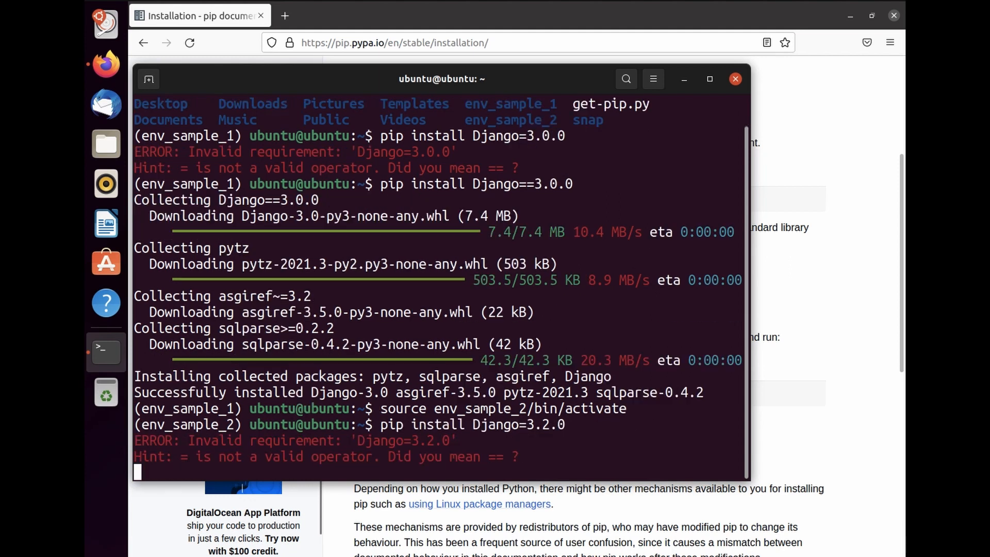
{"action": "key", "text": "Up"}
{"action": "key", "text": "Left"}
{"action": "key", "text": "Left"}
{"action": "key", "text": "Left"}
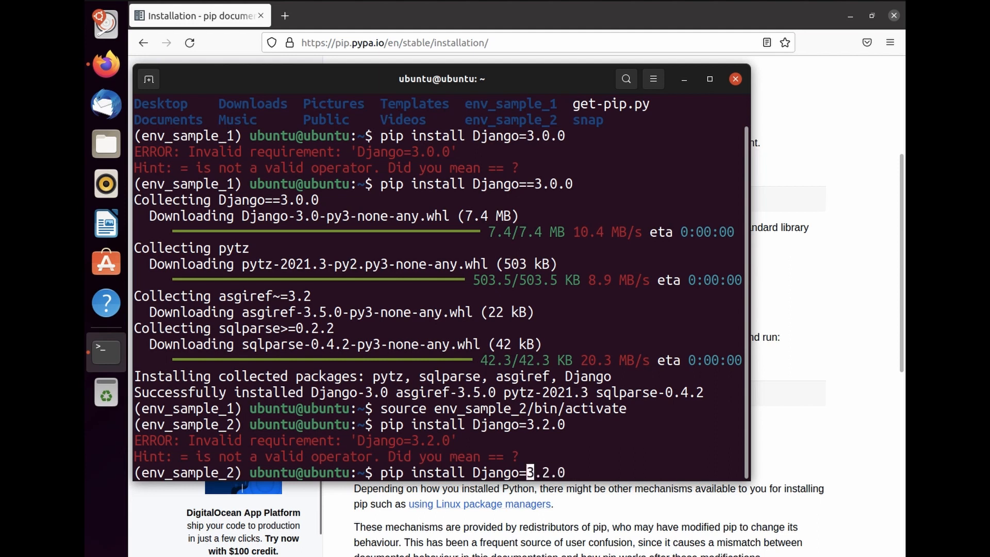
{"action": "type", "text": "="}
{"action": "key", "text": "Return"}
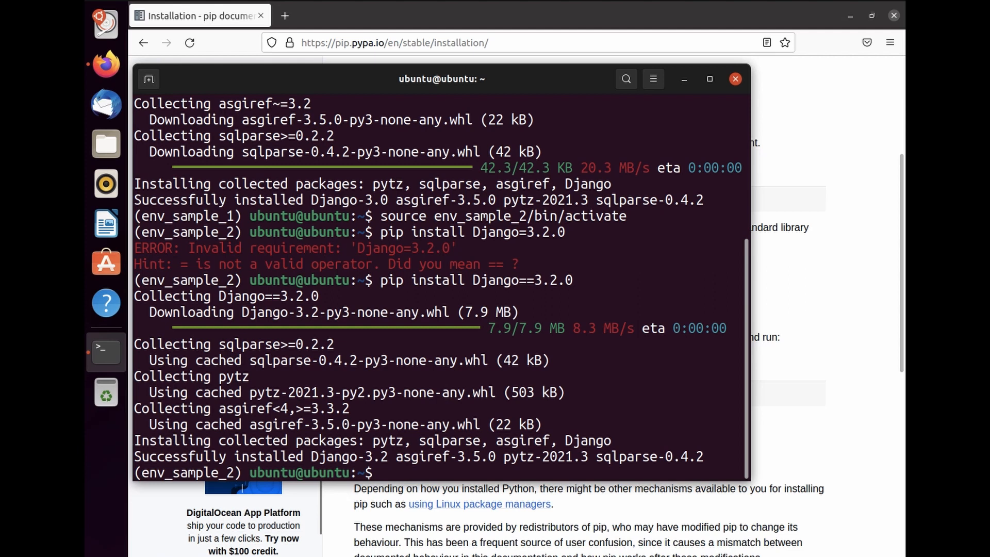
{"action": "type", "text": "pip fre"}
{"action": "type", "text": "eze"}
- Run pip freeze to confirm Django 3.2 in env_sample_2
{"action": "key", "text": "Return"}
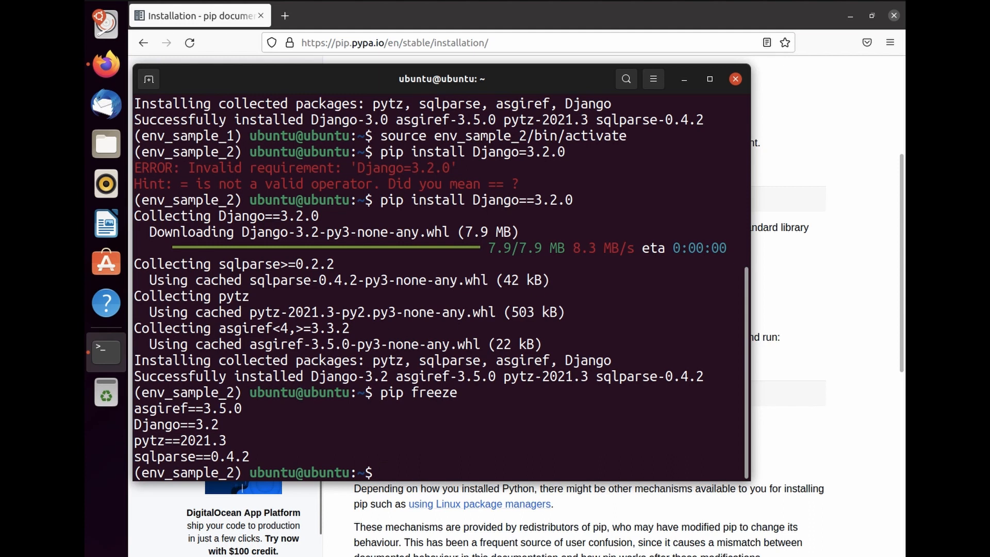
- Switch back to env_sample_1 and run pip freeze to confirm Django 3.0
{"action": "key", "text": "Up"}
{"action": "key", "text": "Up"}
{"action": "key", "text": "Up"}
{"action": "key", "text": "Up"}
{"action": "key", "text": "Left"}
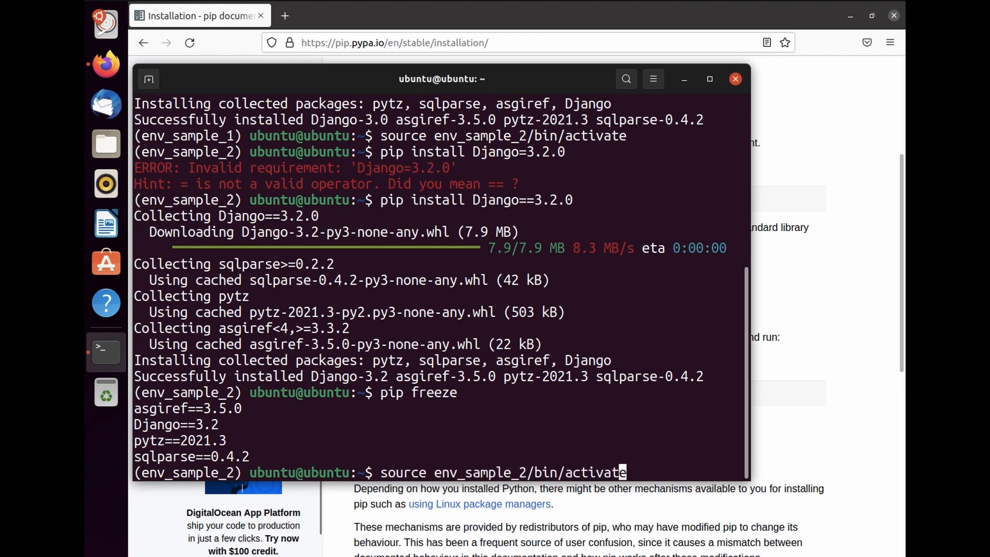
{"action": "key", "text": "Left"}
{"action": "key", "text": "Left"}
{"action": "key", "text": "Left"}
{"action": "key", "text": "Left"}
{"action": "key", "text": "Left"}
{"action": "key", "text": "Left"}
{"action": "key", "text": "Left"}
{"action": "key", "text": "BackSpace"}
{"action": "type", "text": "1"}
{"action": "key", "text": "Return"}
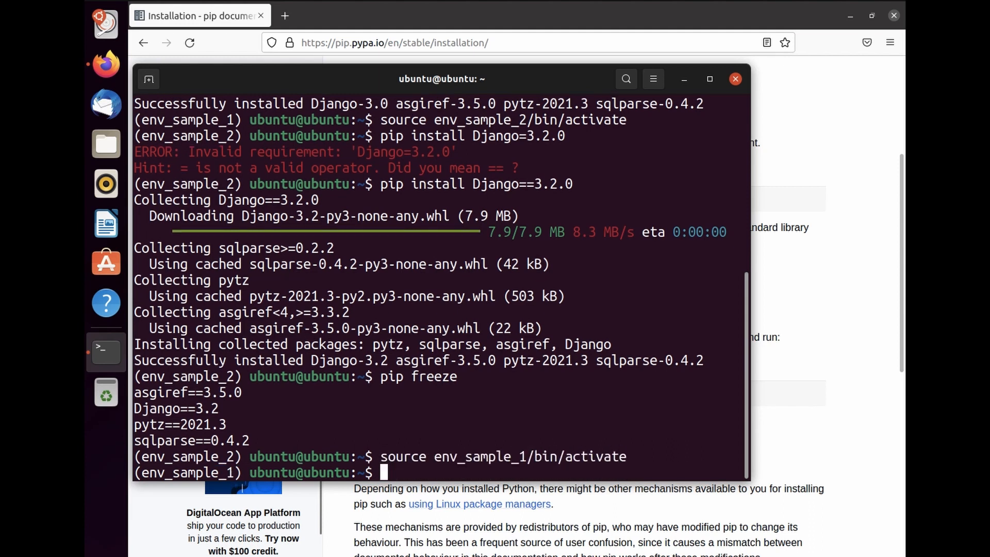
{"action": "key", "text": "Up"}
{"action": "key", "text": "Up"}
{"action": "key", "text": "Return"}
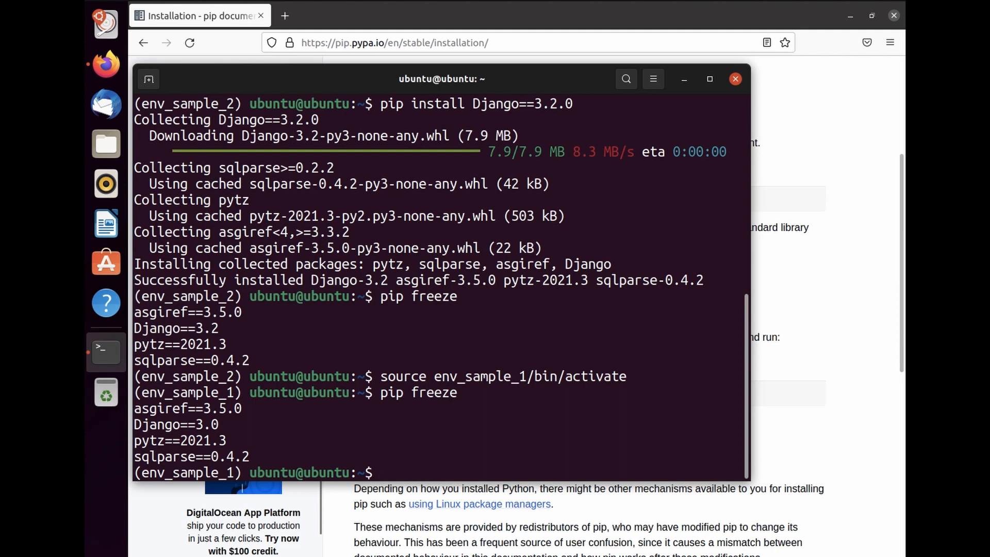
{"action": "type", "text": "pip freeze"}
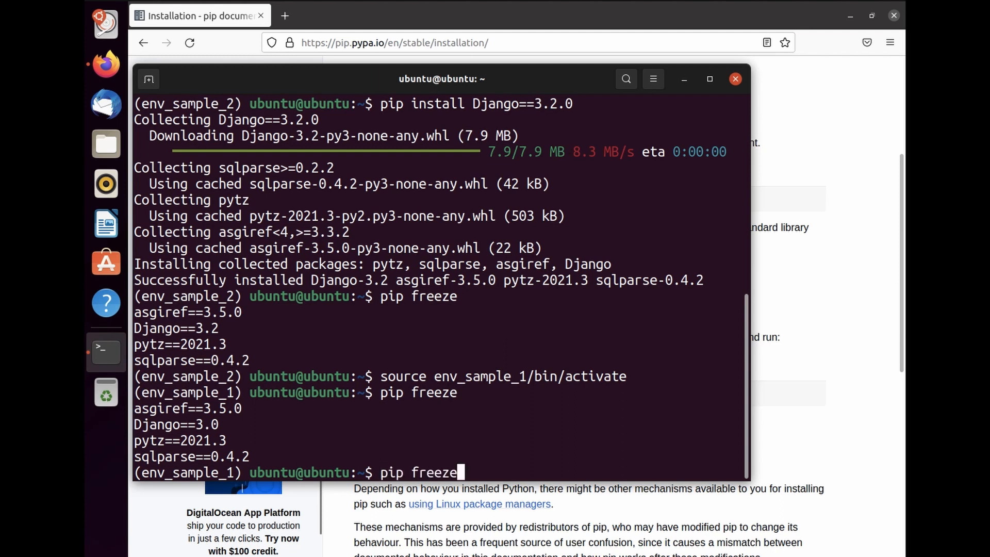
{"action": "type", "text": " > requ"}
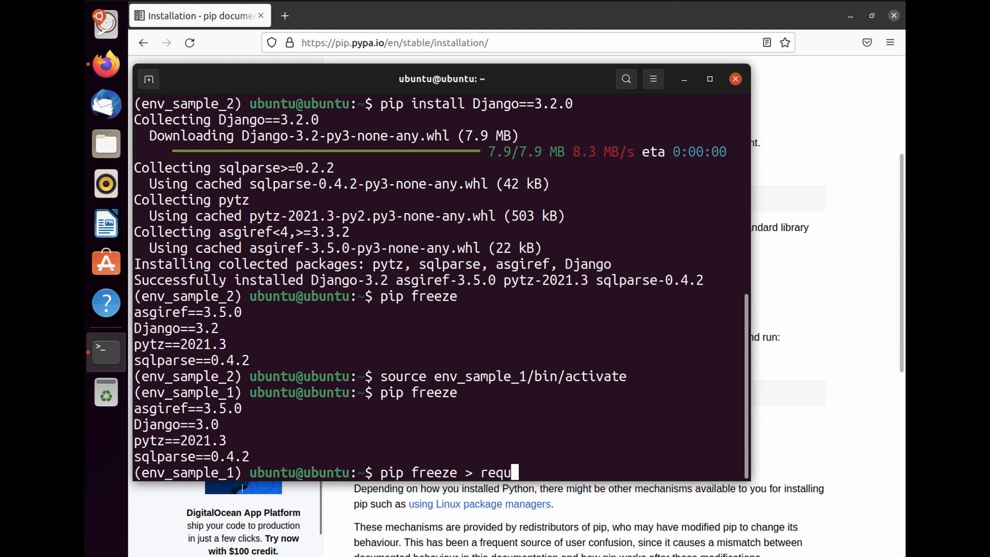
{"action": "type", "text": "iremet"}
{"action": "type", "text": "nts.t"}
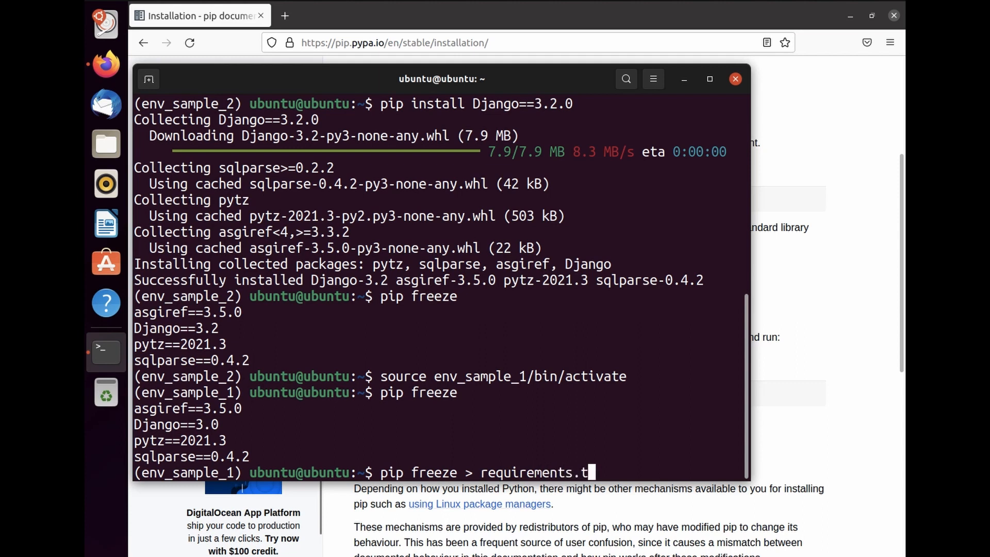
{"action": "type", "text": "xt"}
- Write env_sample_1's package list to requirements.txt with pip freeze
{"action": "key", "text": "Return"}
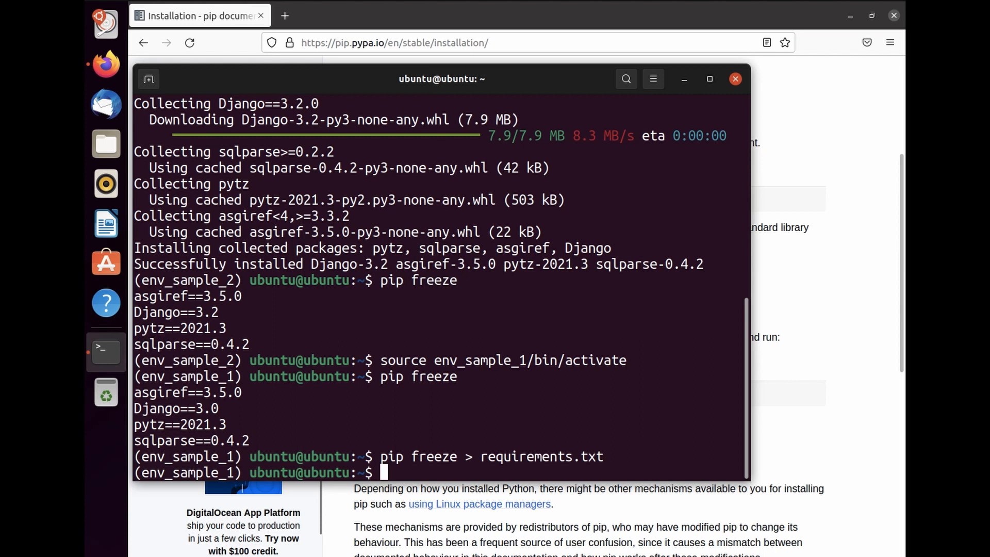
{"action": "type", "text": "clear"}
- Clear the terminal back to a fresh env_sample_1 prompt
{"action": "key", "text": "Return"}
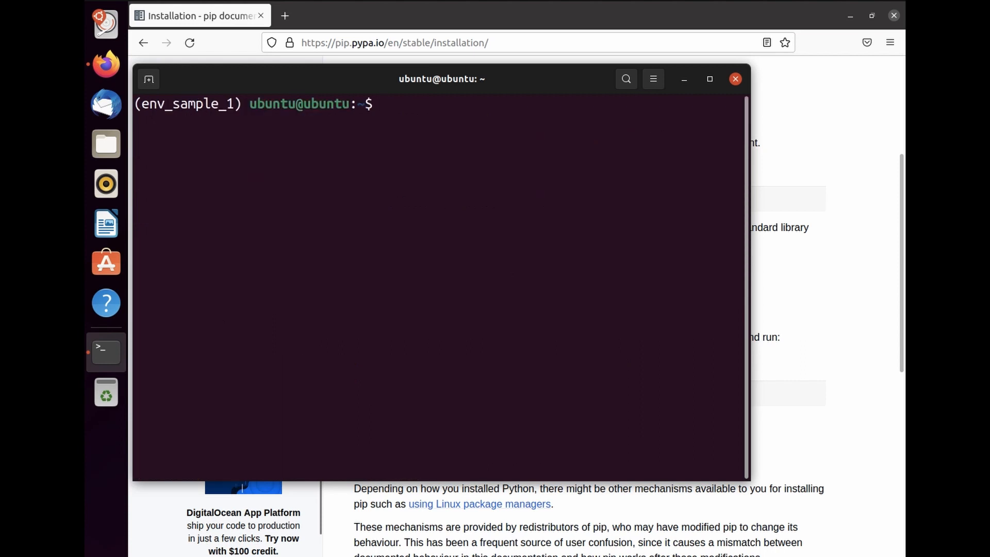